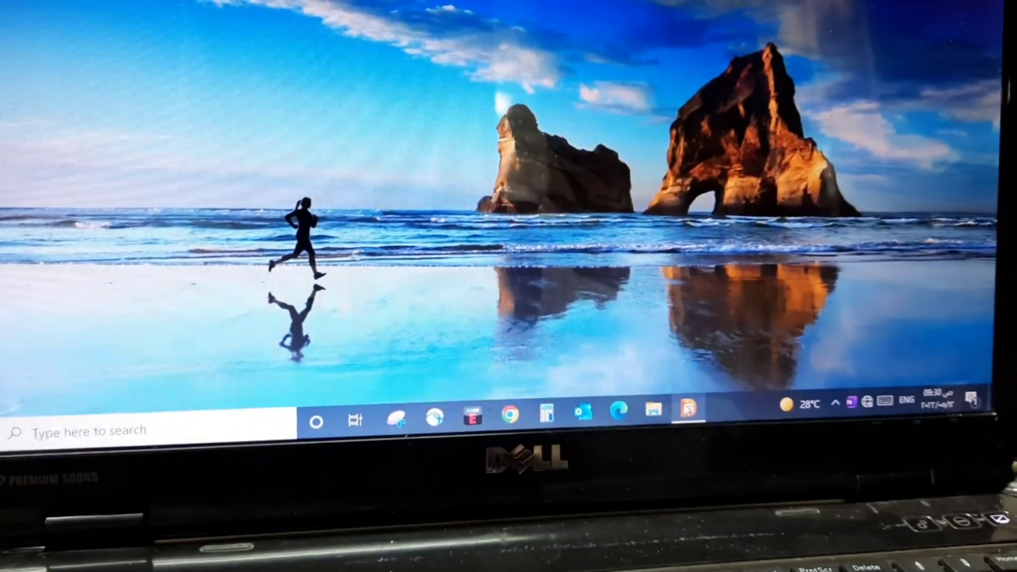
Launch DiskGenius and start the Clone Disk tool from the Tools menu
{"action": "left_click", "coordinate": [682, 407]}
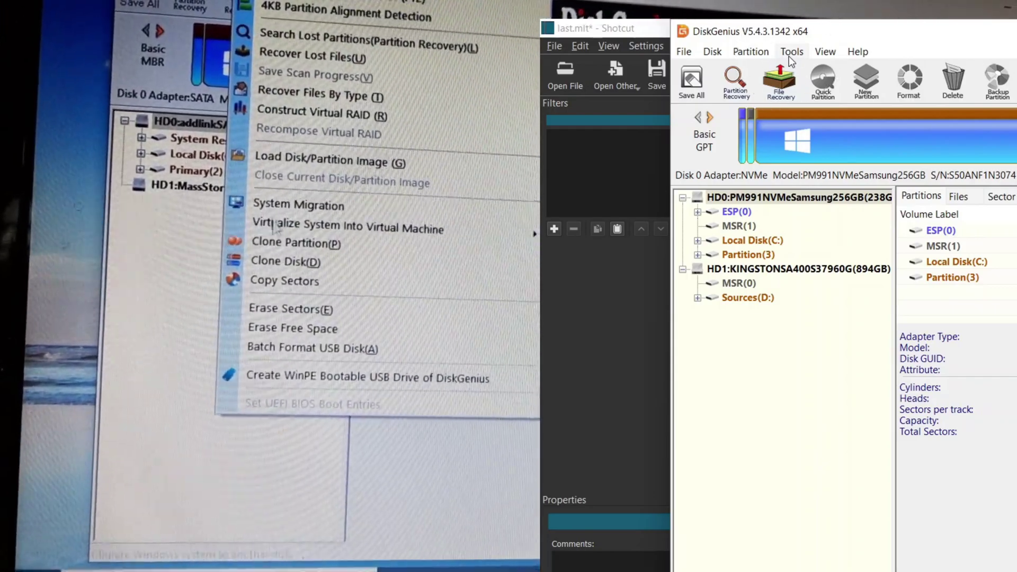
{"action": "left_click", "coordinate": [791, 52]}
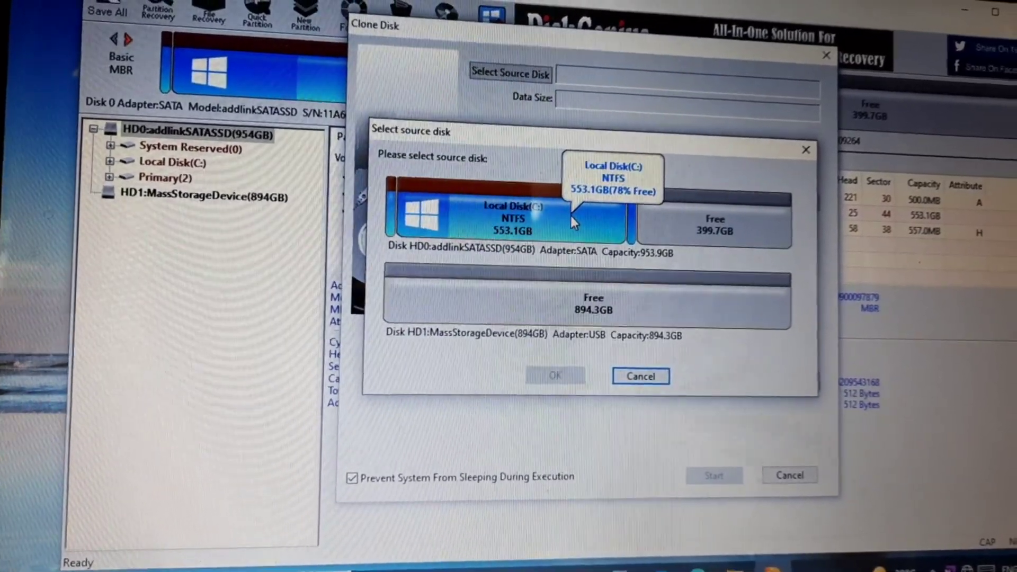
Choose the 954GB SATA disk HD0 as the clone source and confirm
{"action": "left_click", "coordinate": [511, 215]}
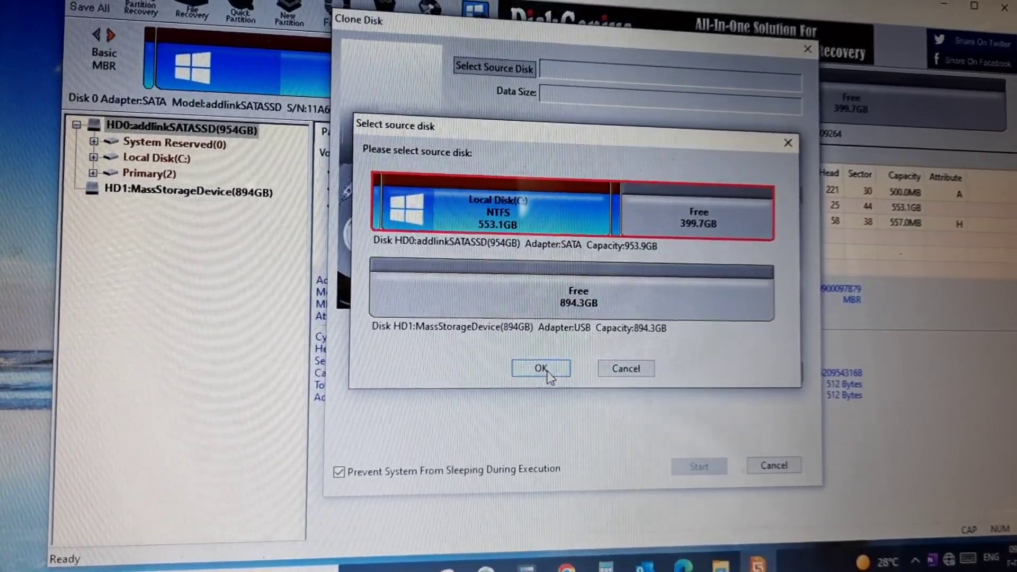
{"action": "left_click", "coordinate": [546, 374]}
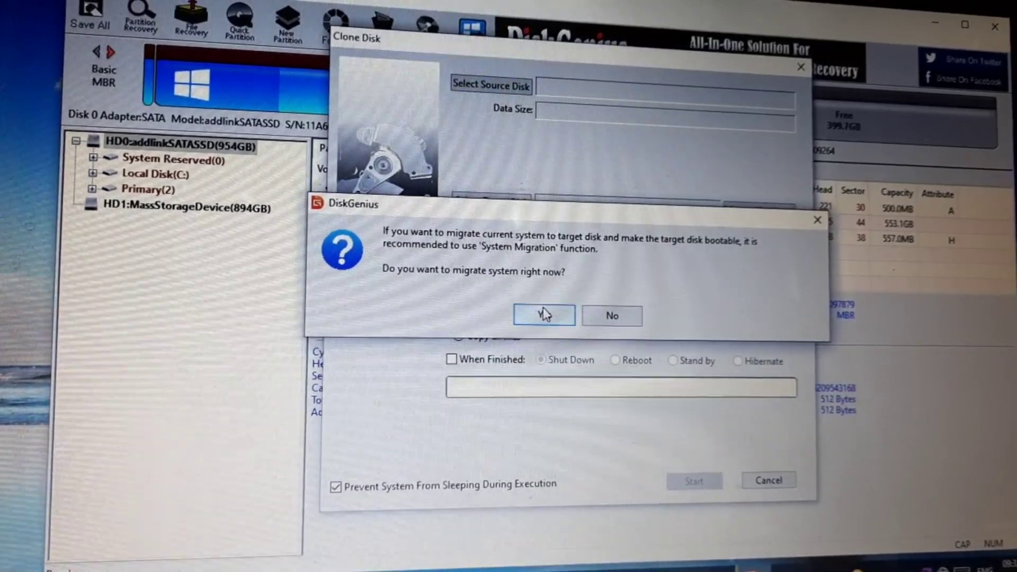
Accept System Migration and choose the 894.3GB USB disk HD1 as the target
{"action": "left_click", "coordinate": [548, 315]}
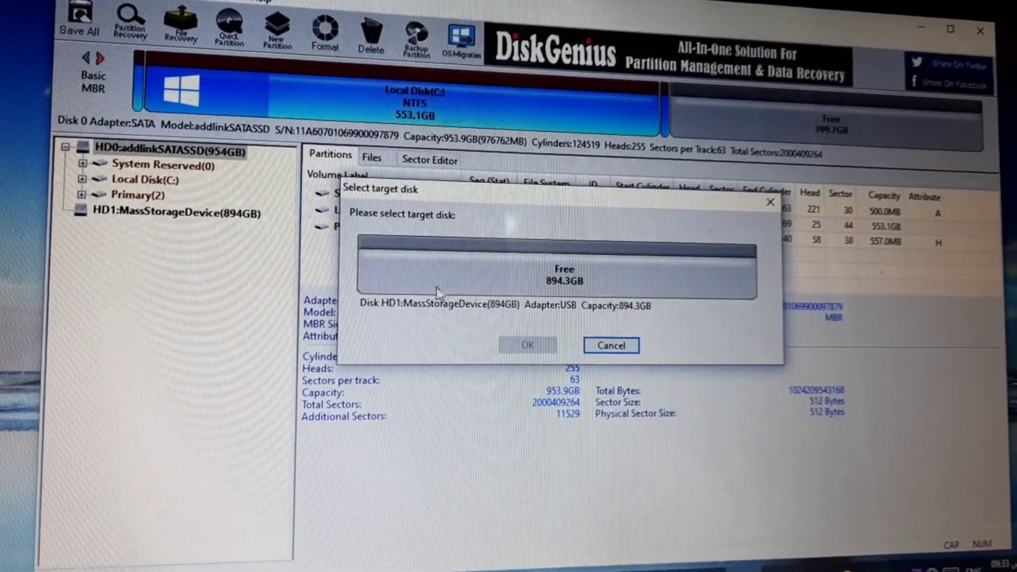
{"action": "left_click", "coordinate": [429, 285]}
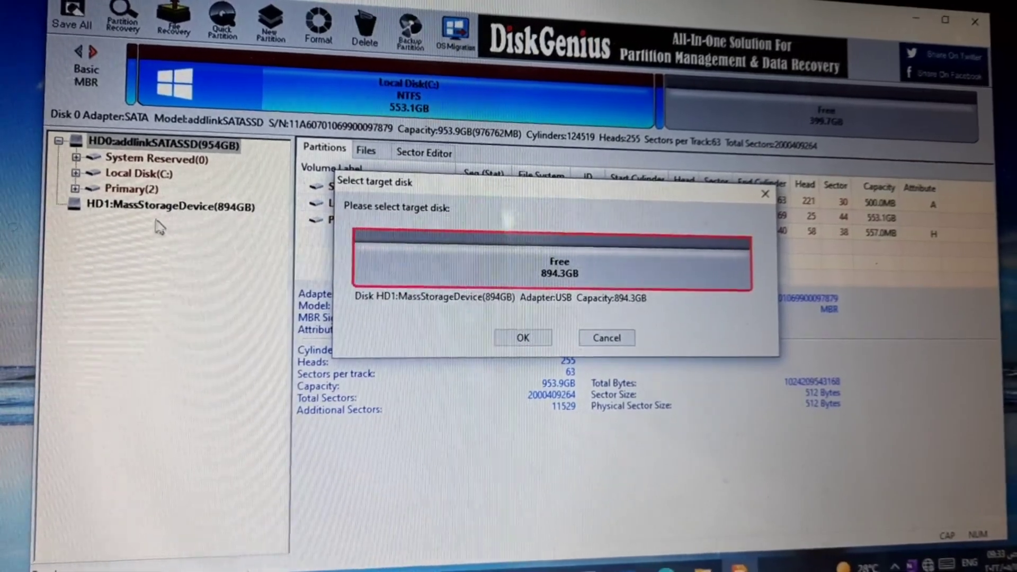
{"action": "left_click", "coordinate": [530, 343]}
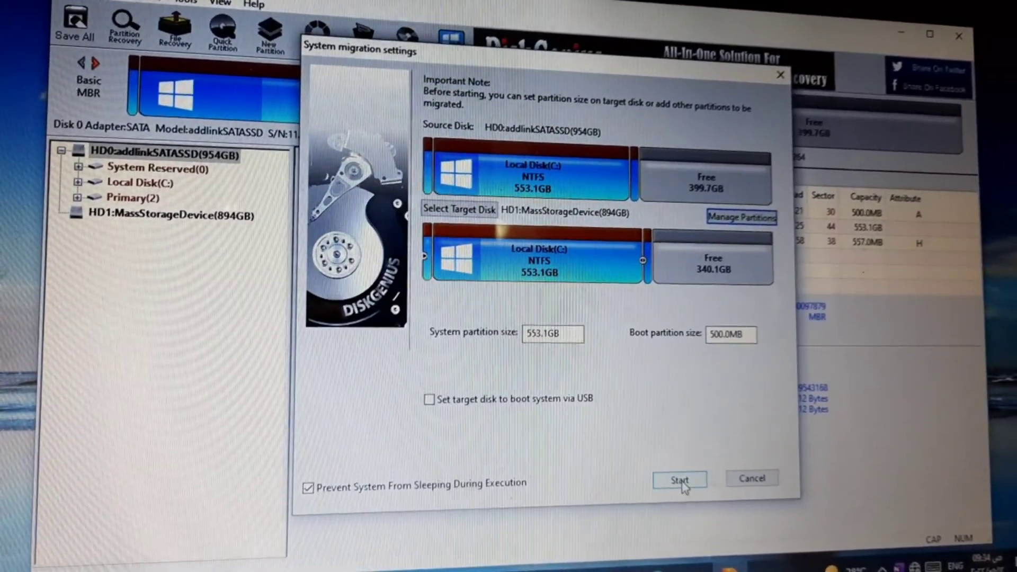
Start the migration, accept overwriting the USB disk, and reboot into WinPE to finish
{"action": "left_click", "coordinate": [681, 483]}
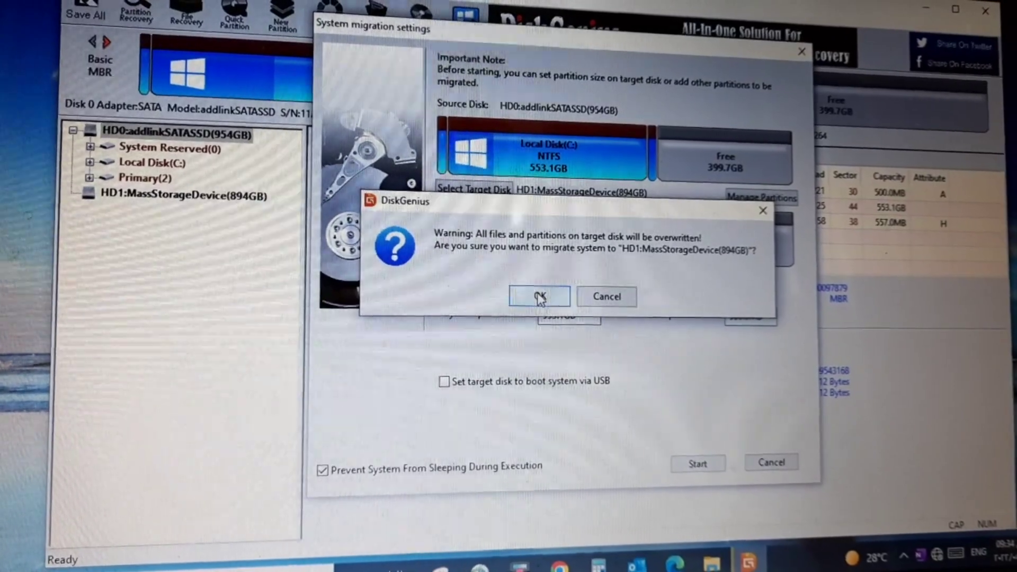
{"action": "left_click", "coordinate": [540, 303]}
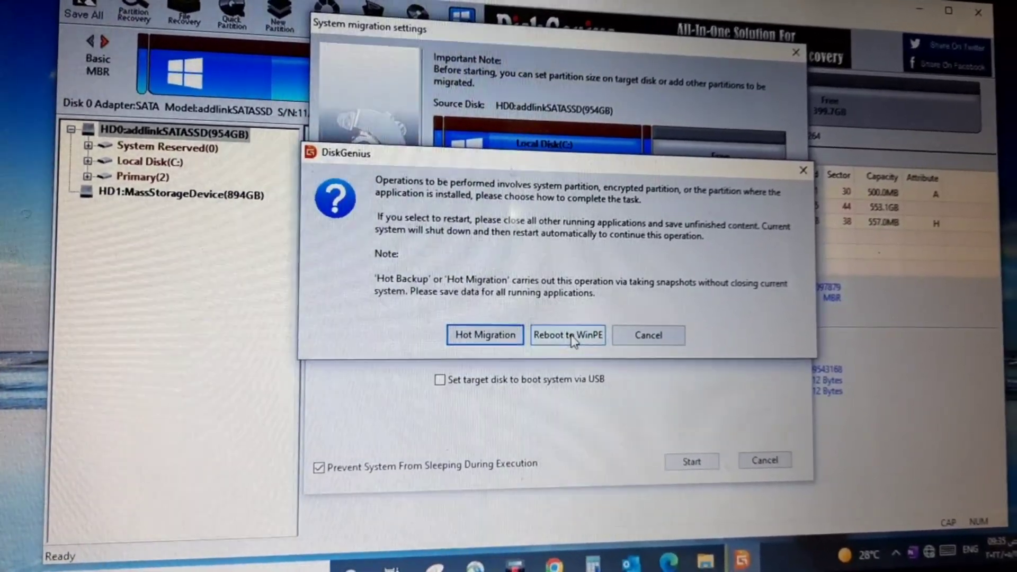
{"action": "left_click", "coordinate": [572, 338]}
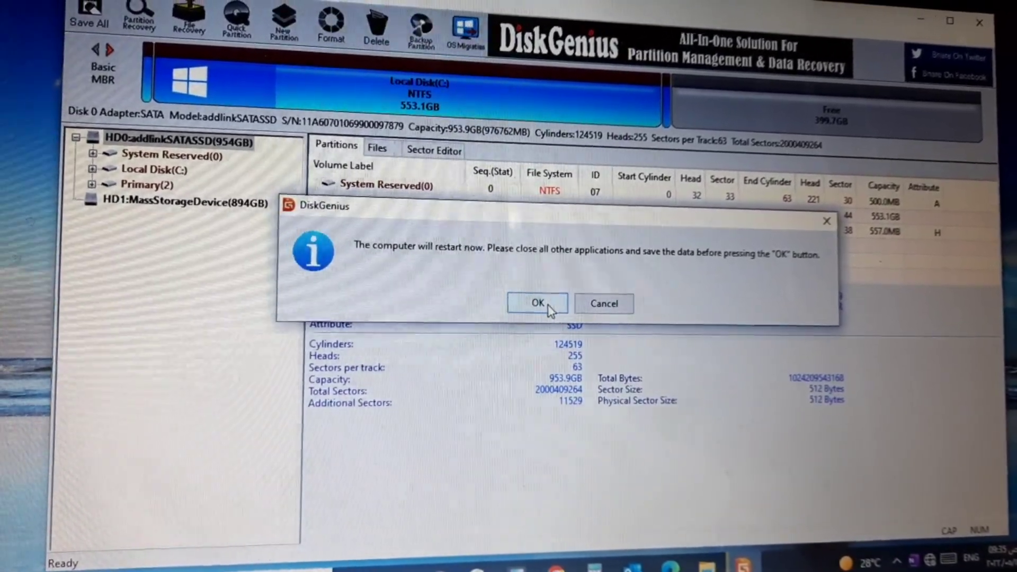
{"action": "left_click", "coordinate": [537, 300]}
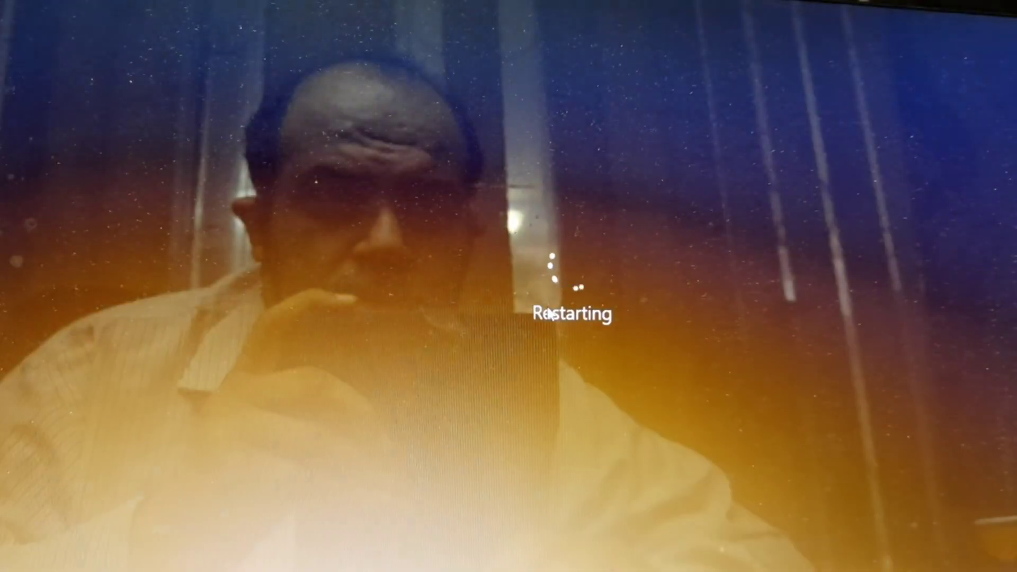